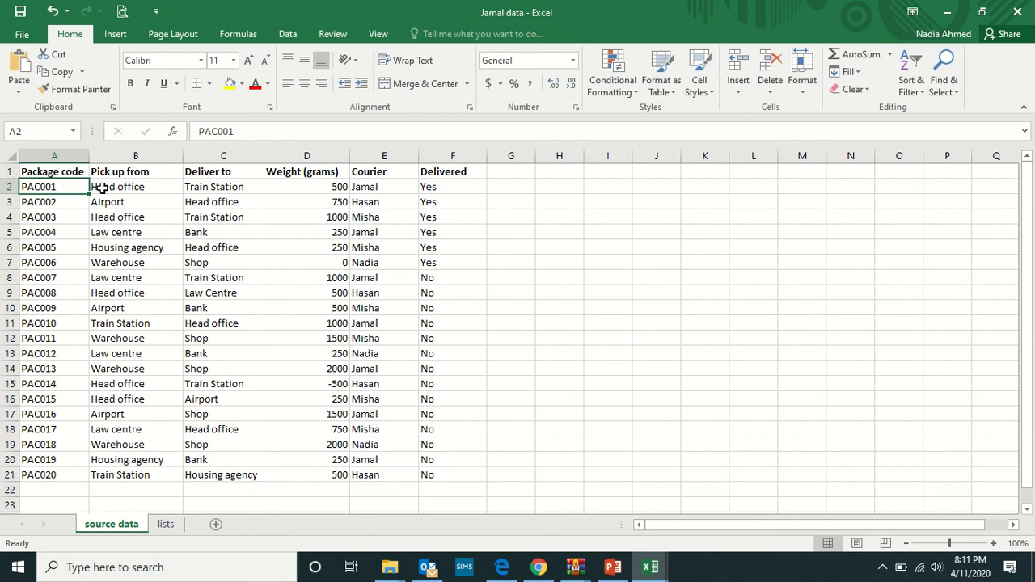
Review the first package's pick-up, delivery, weight, courier and delivered entries in row 2.
click(147, 191)
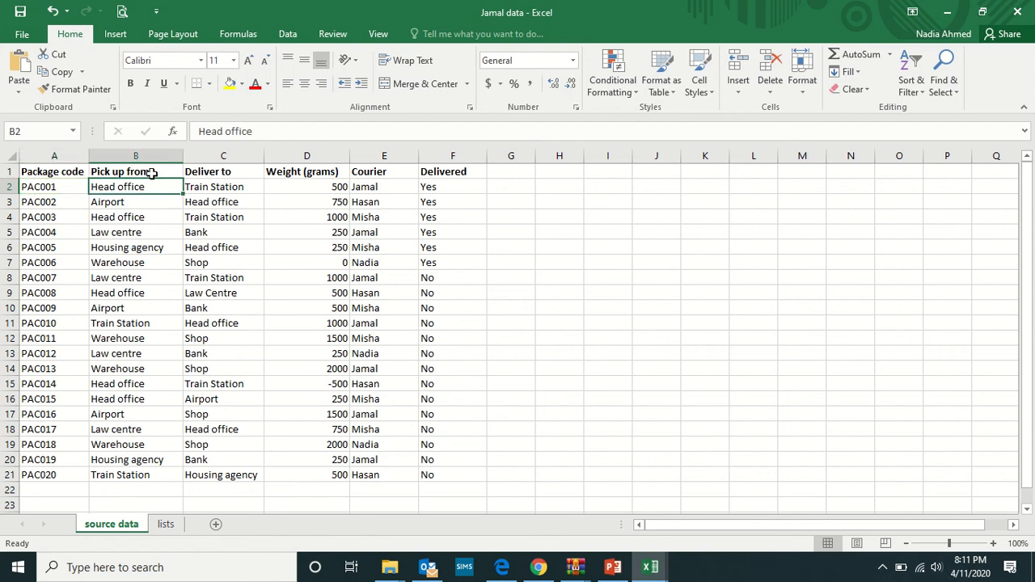
click(241, 186)
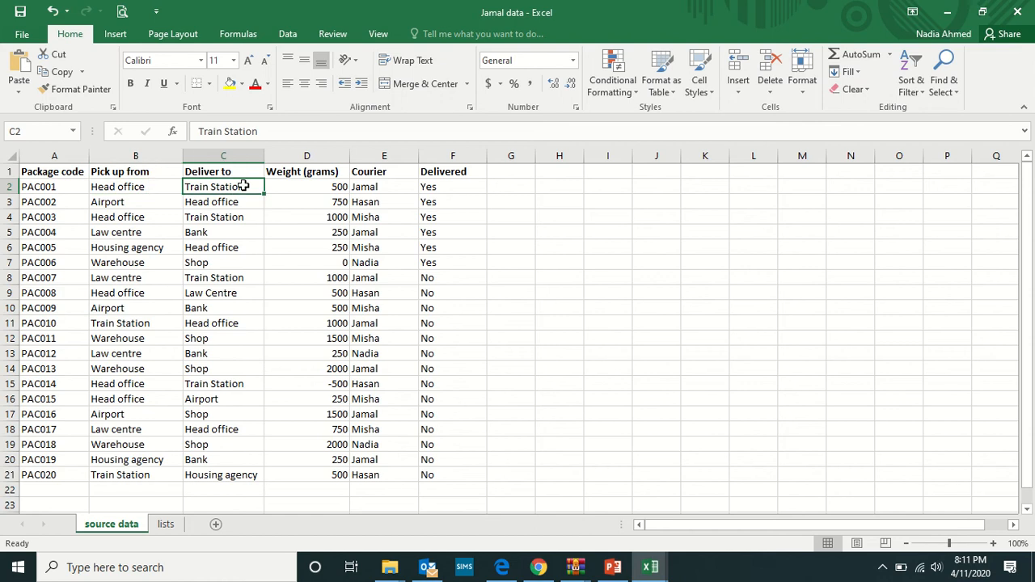
click(336, 186)
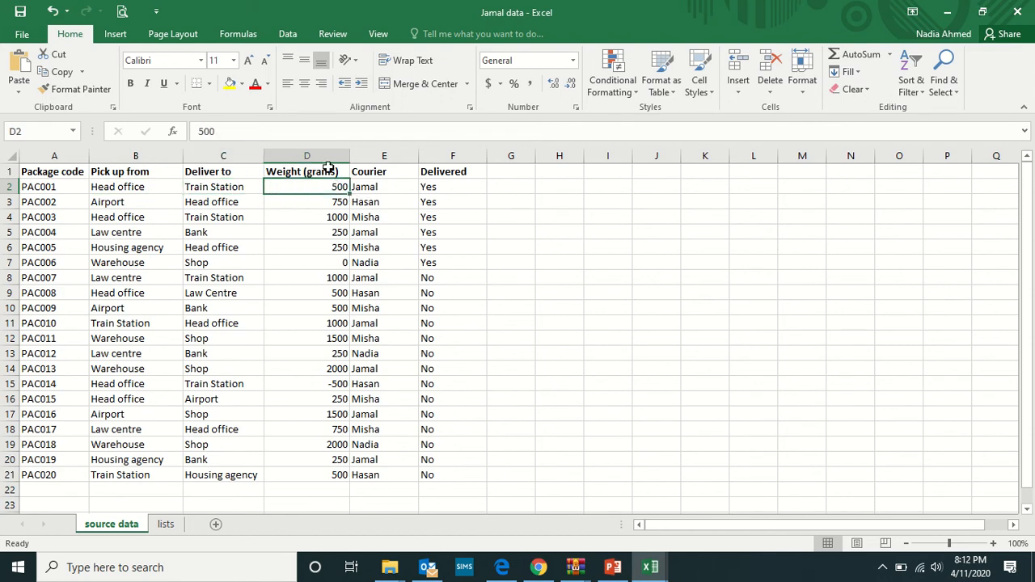
click(393, 190)
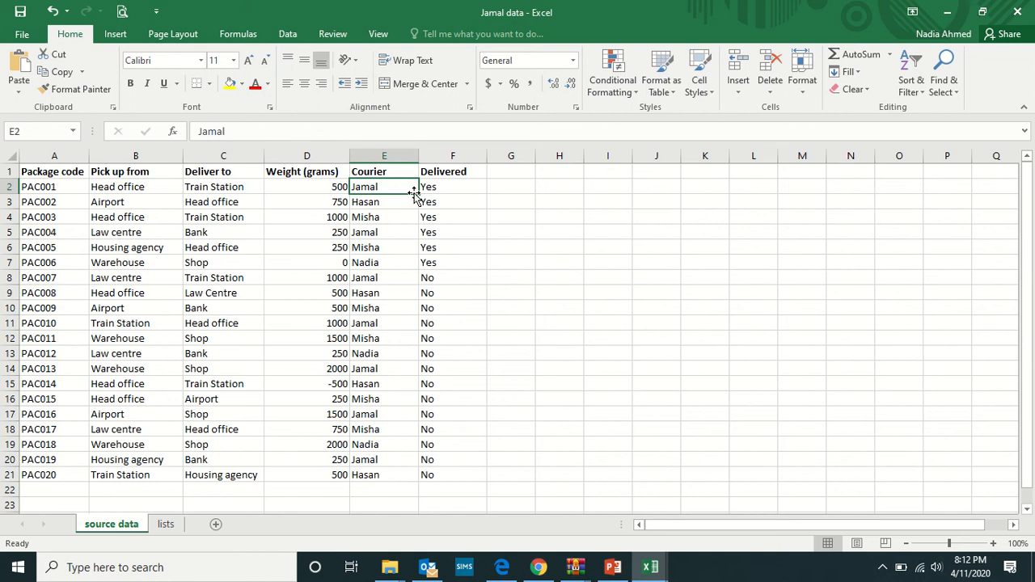
click(469, 184)
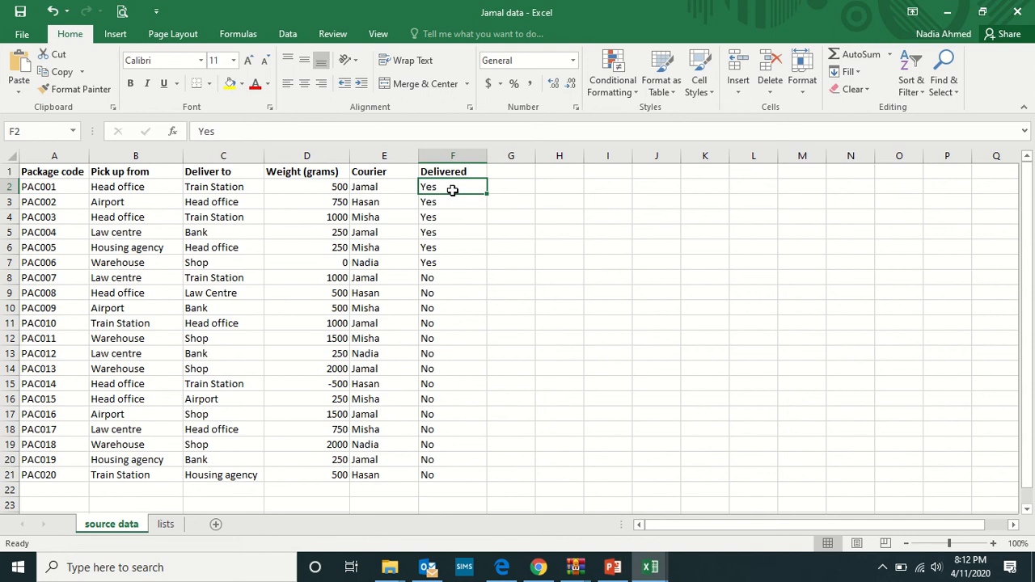
click(513, 185)
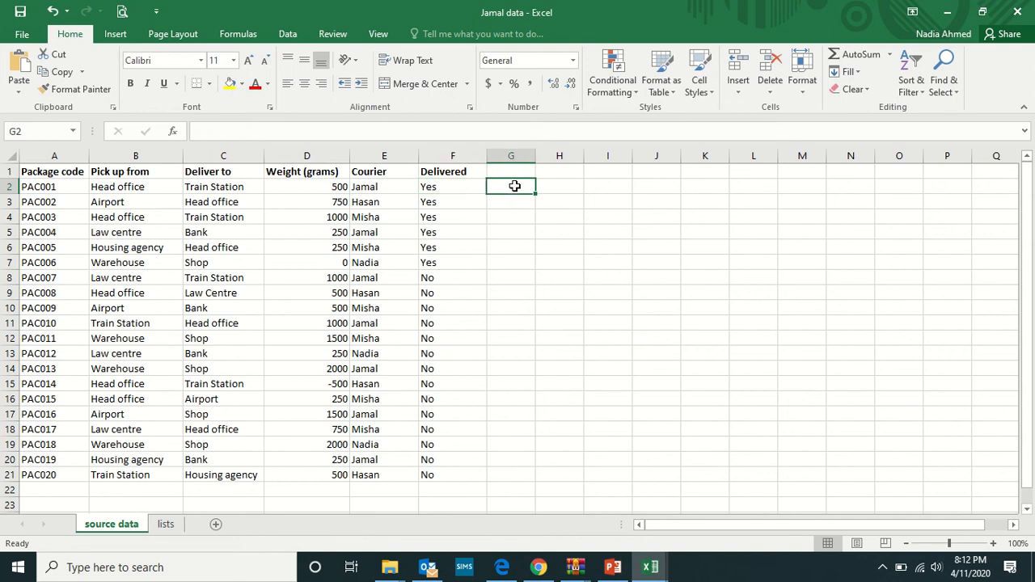
click(326, 185)
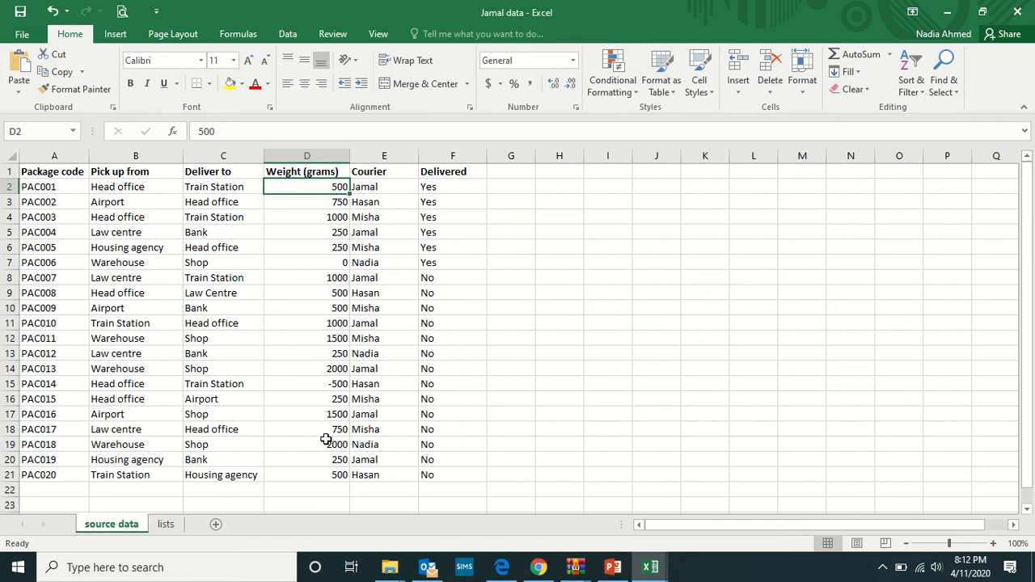
Convert the package data in A1:F21 into a table that has headers.
click(36, 169)
drag(35, 168, 454, 477)
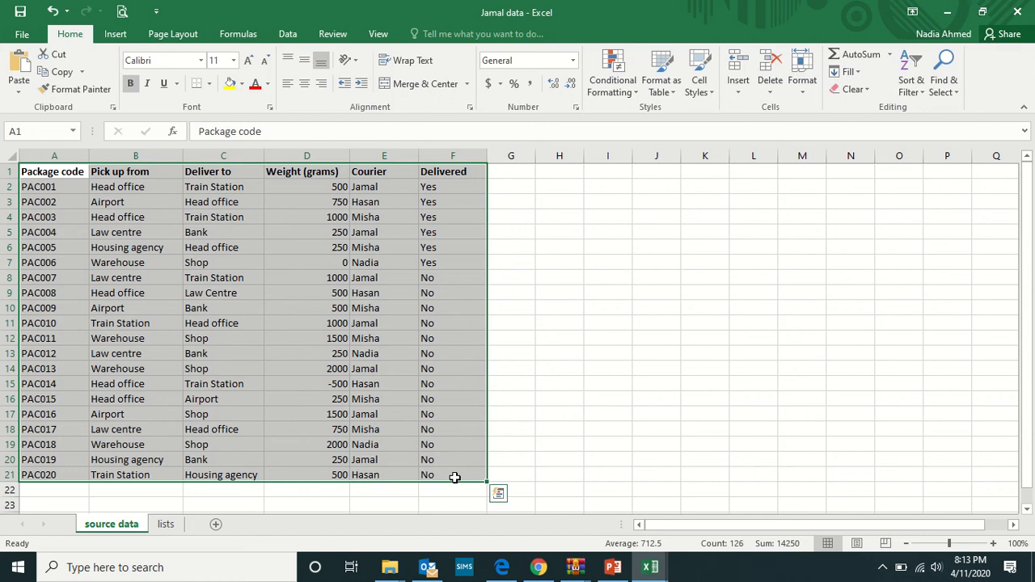
click(115, 33)
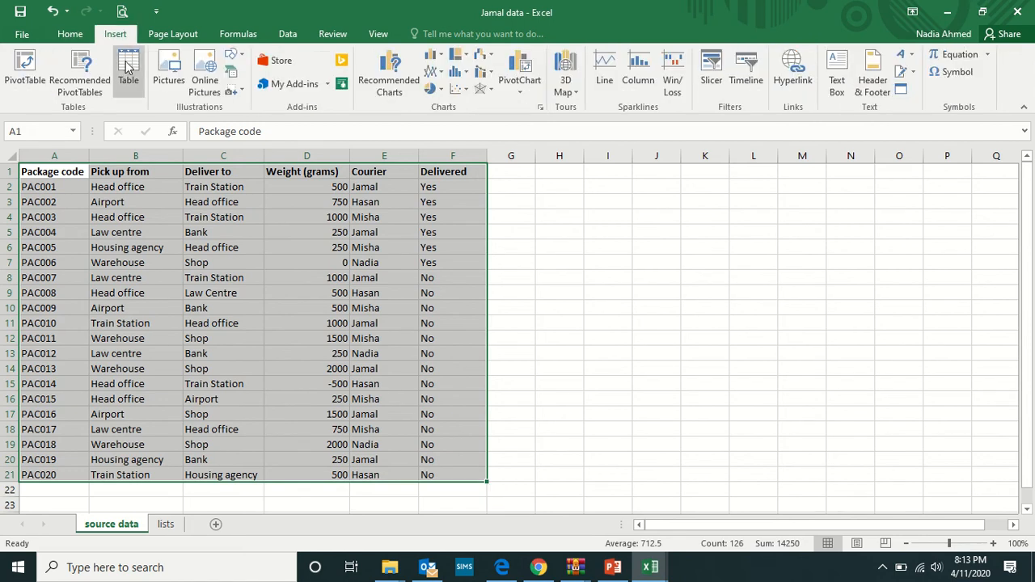
click(129, 68)
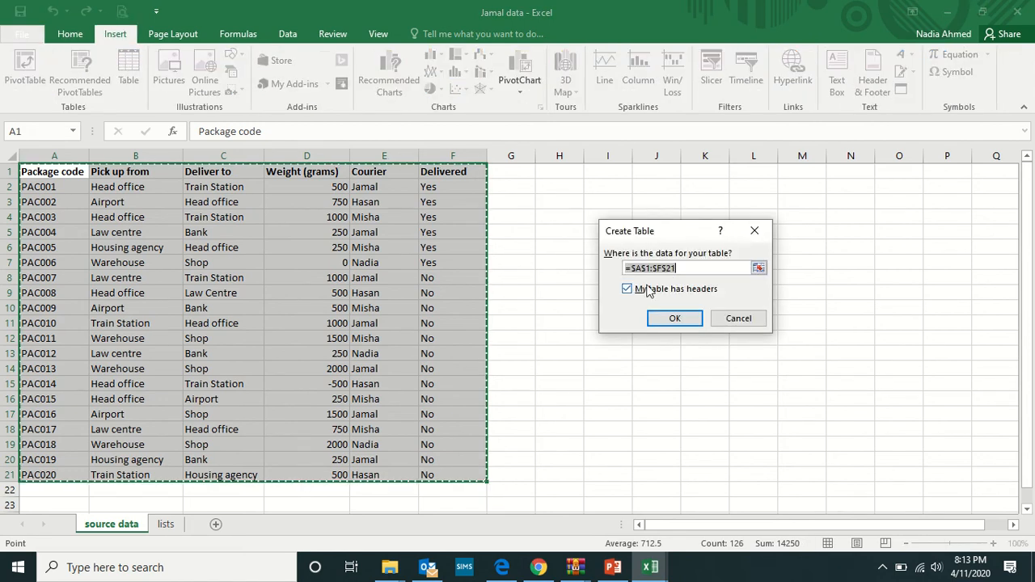
click(688, 318)
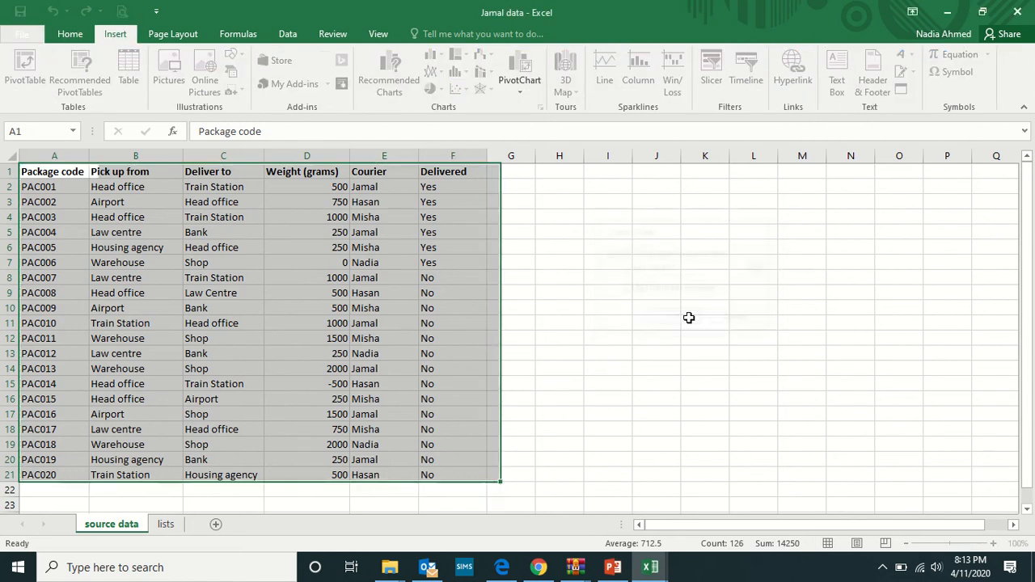
click(589, 234)
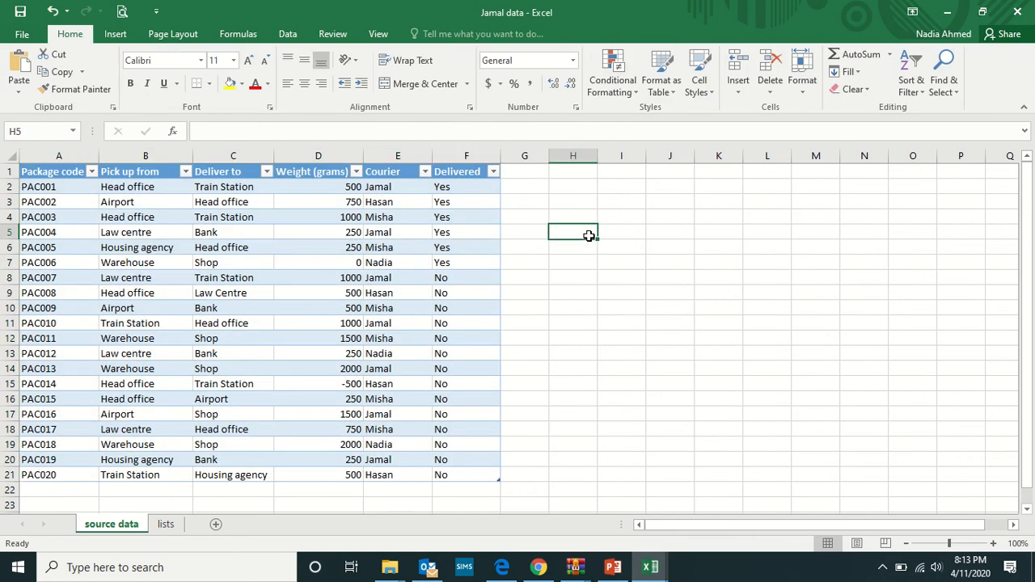
Add a calculated column beside Delivered with a formula in G2 dividing Weight (grams) by 50, and check the filled-down formulas.
click(524, 190)
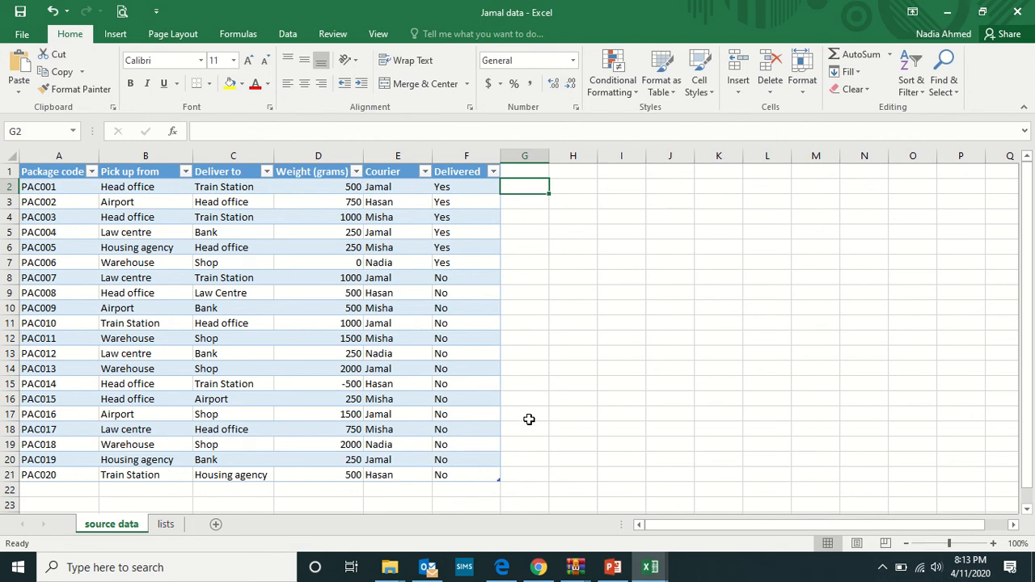
double_click(517, 187)
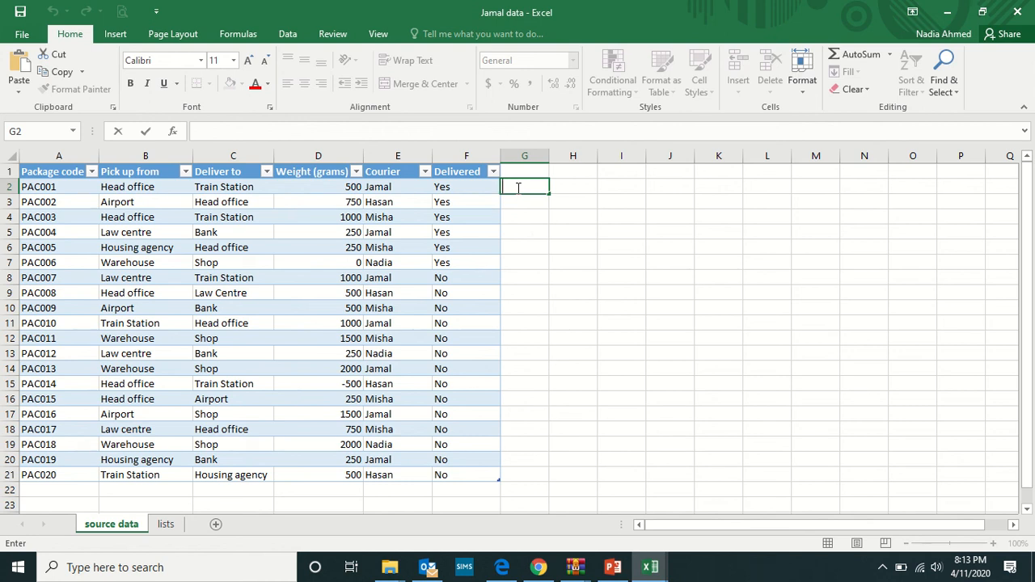
text(=)
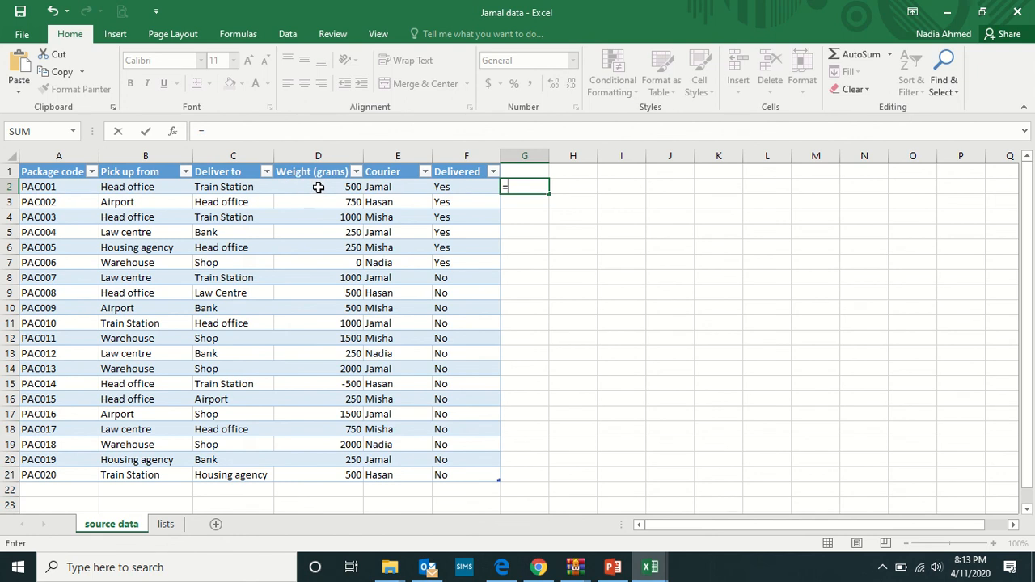
click(319, 187)
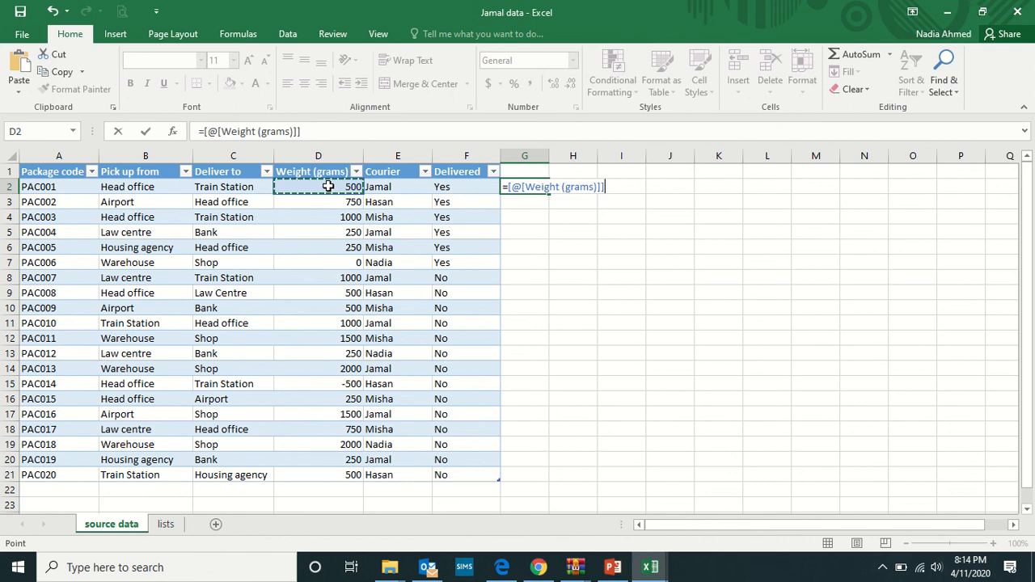
text(/50)
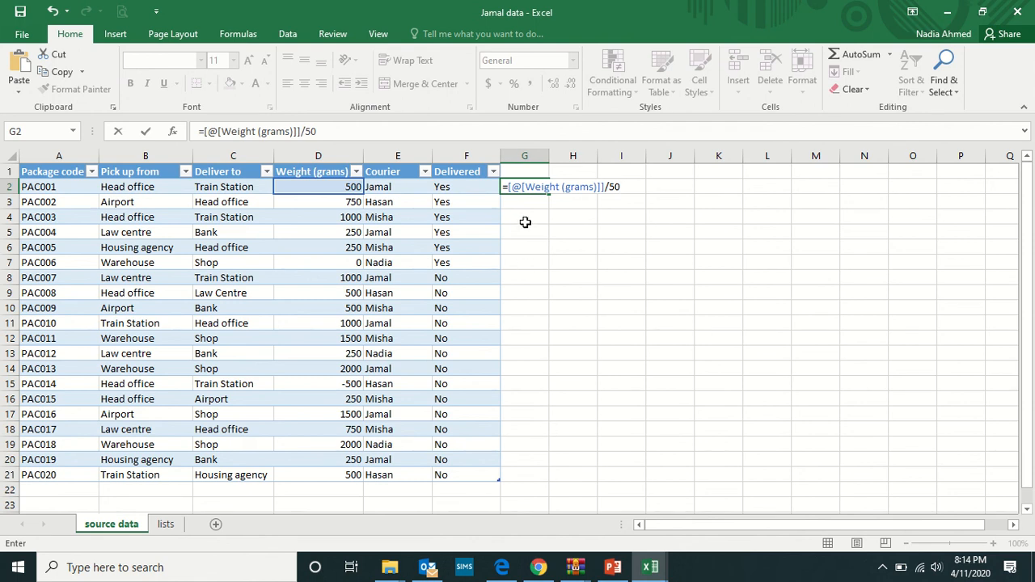
key(Return)
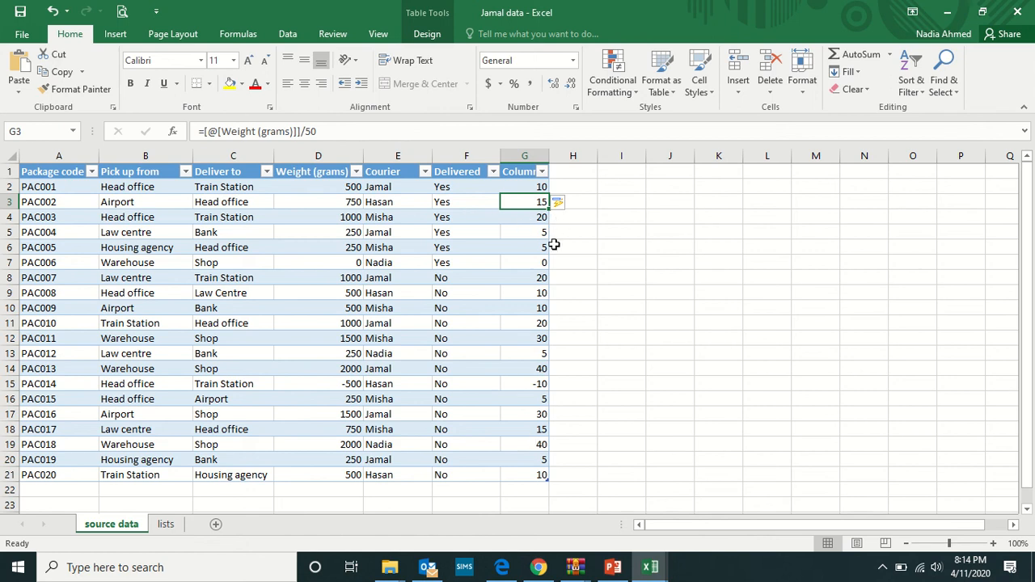
click(535, 187)
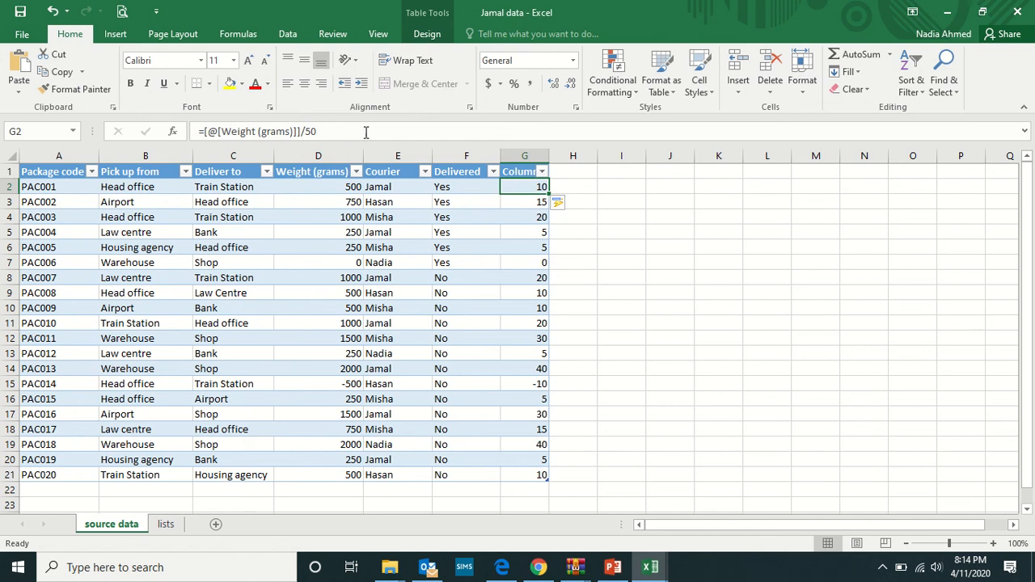
click(520, 203)
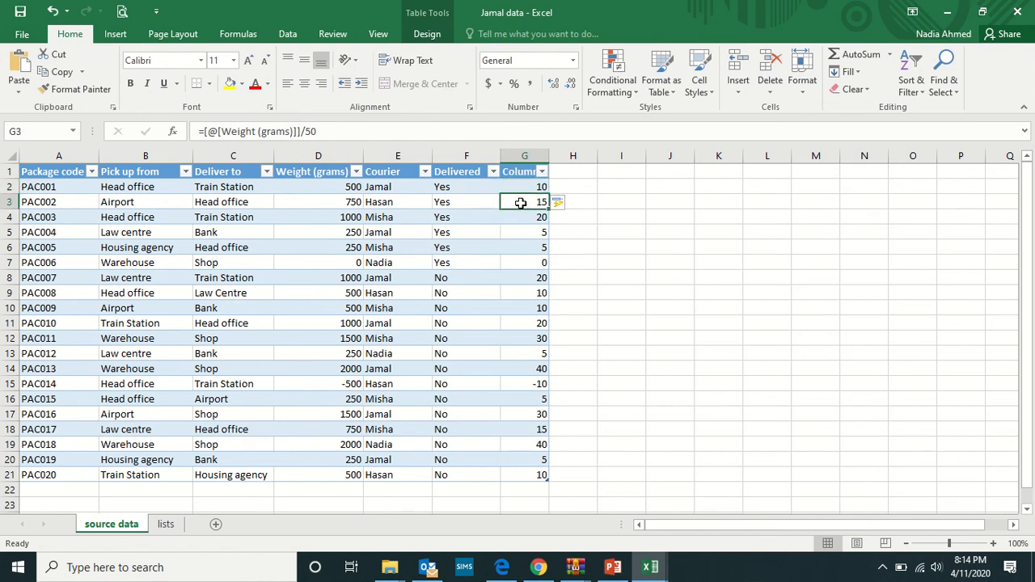
click(524, 216)
click(525, 232)
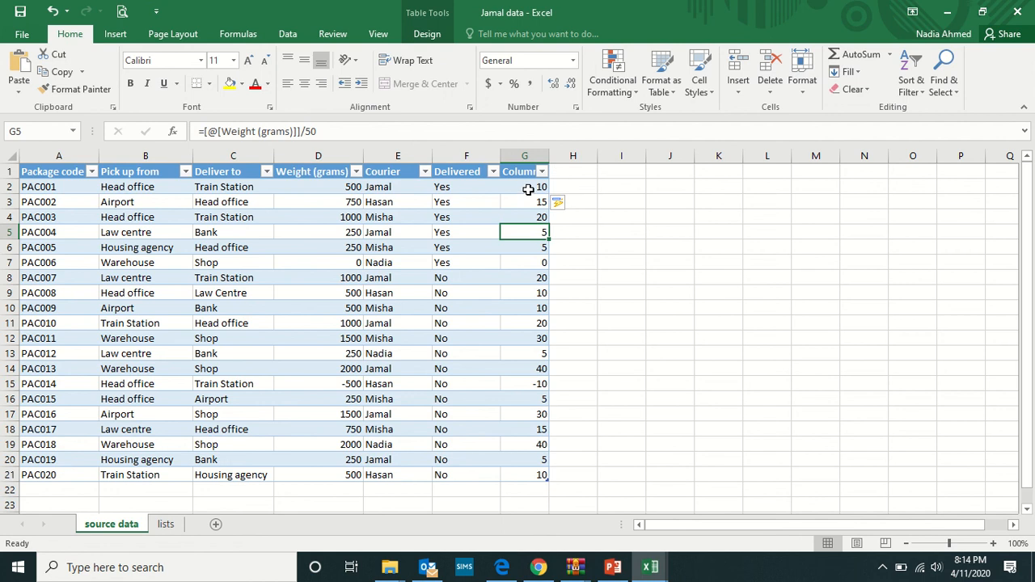
Rename the header of the new calculated column to Cost.
click(521, 165)
click(519, 169)
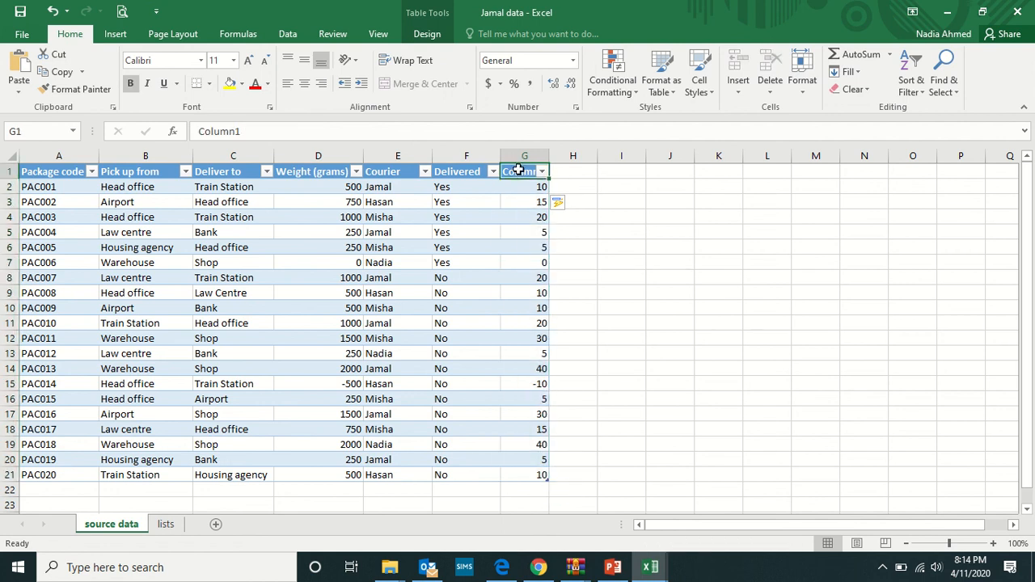
text(Co)
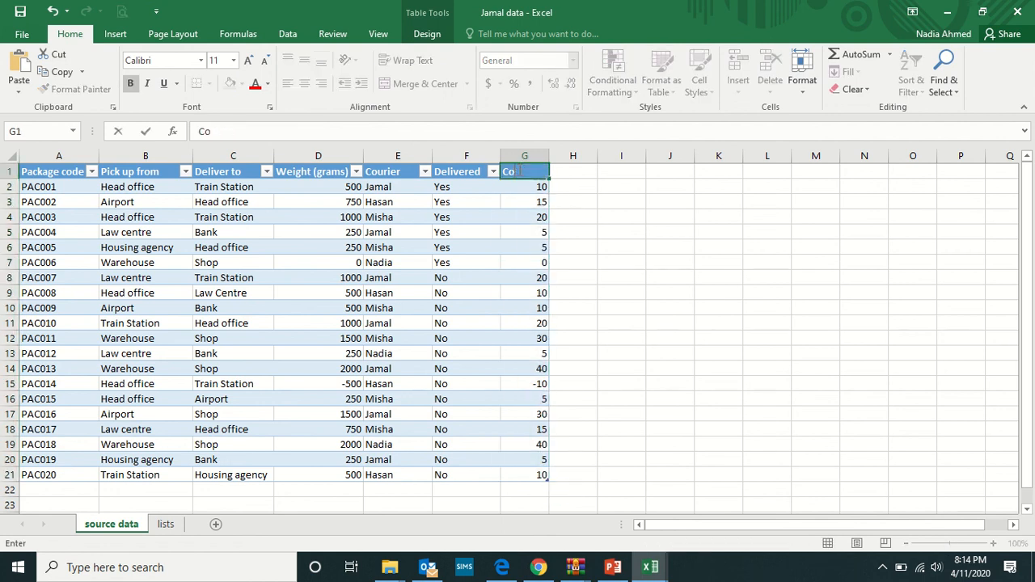
text(st)
click(584, 199)
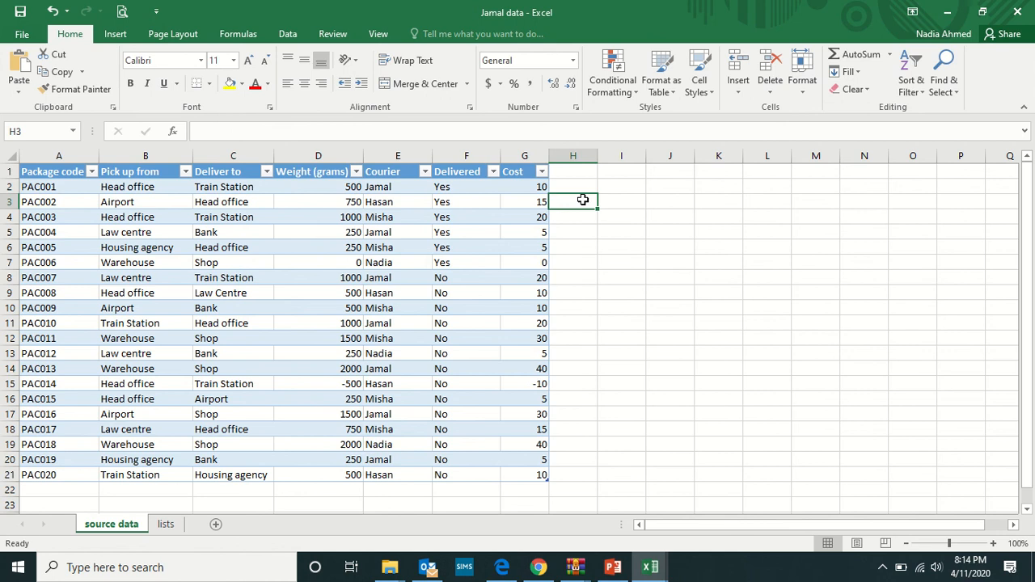
Correct the weight of package PAC014 to 500 grams.
click(535, 385)
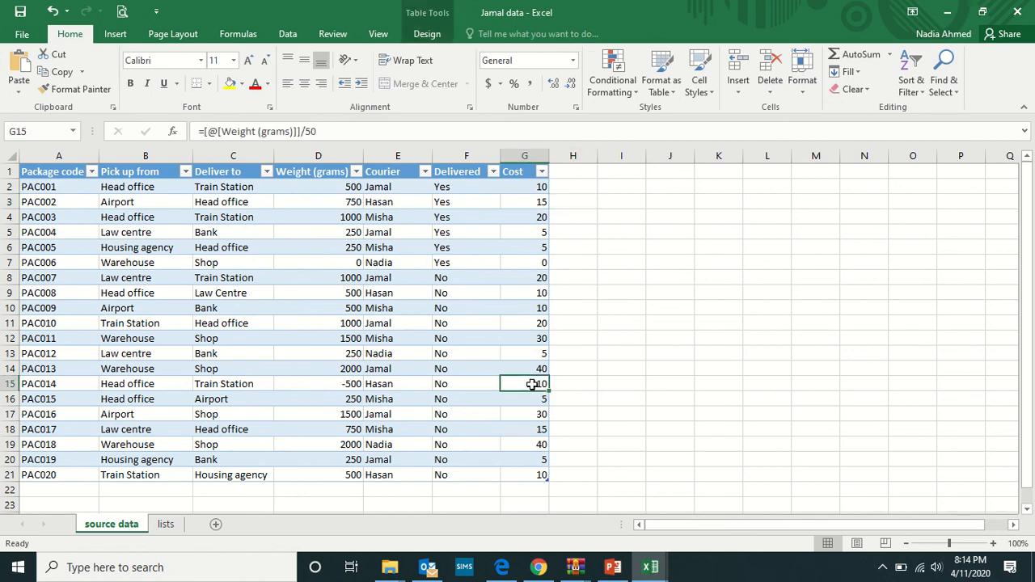
click(344, 384)
double_click(346, 384)
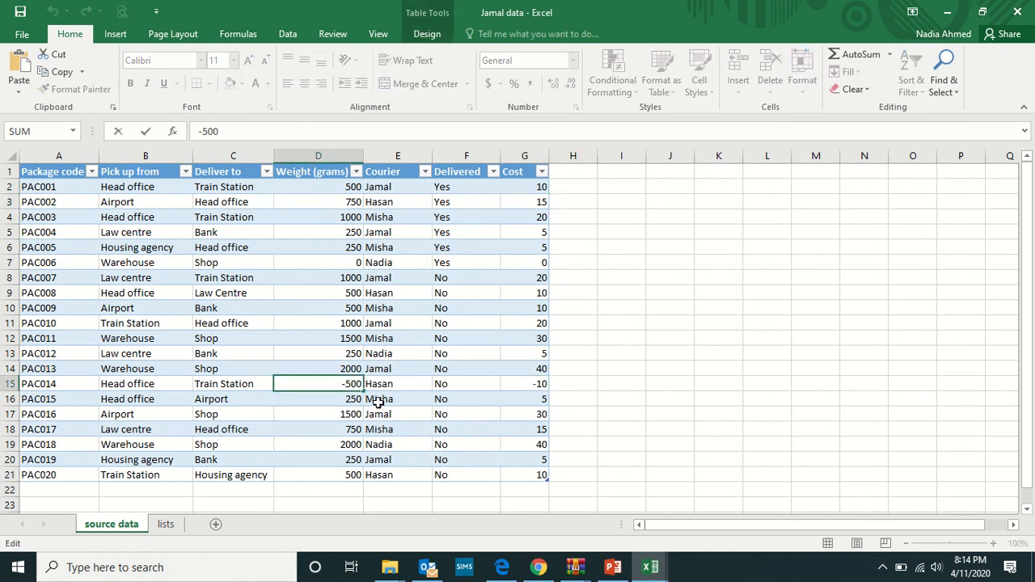
key(BackSpace)
click(659, 380)
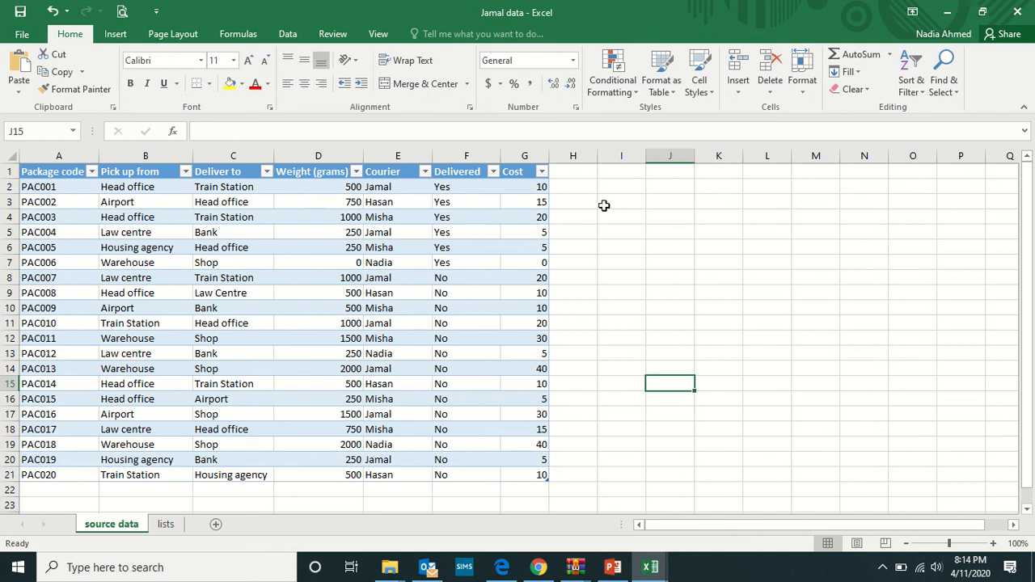
Highlight the cost cell of package PAC014 with a yellow fill.
click(335, 382)
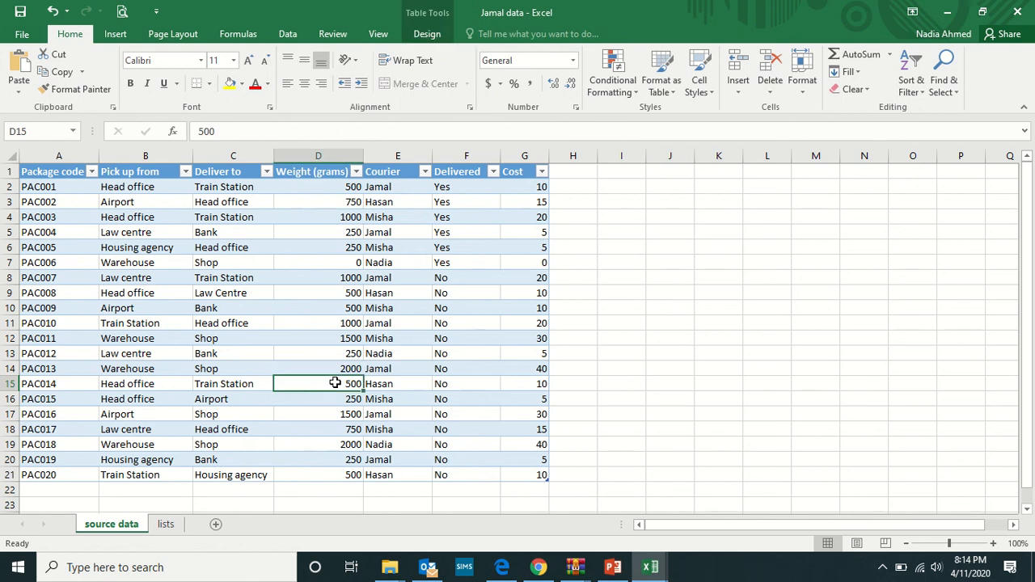
click(538, 386)
click(342, 384)
click(537, 383)
click(232, 86)
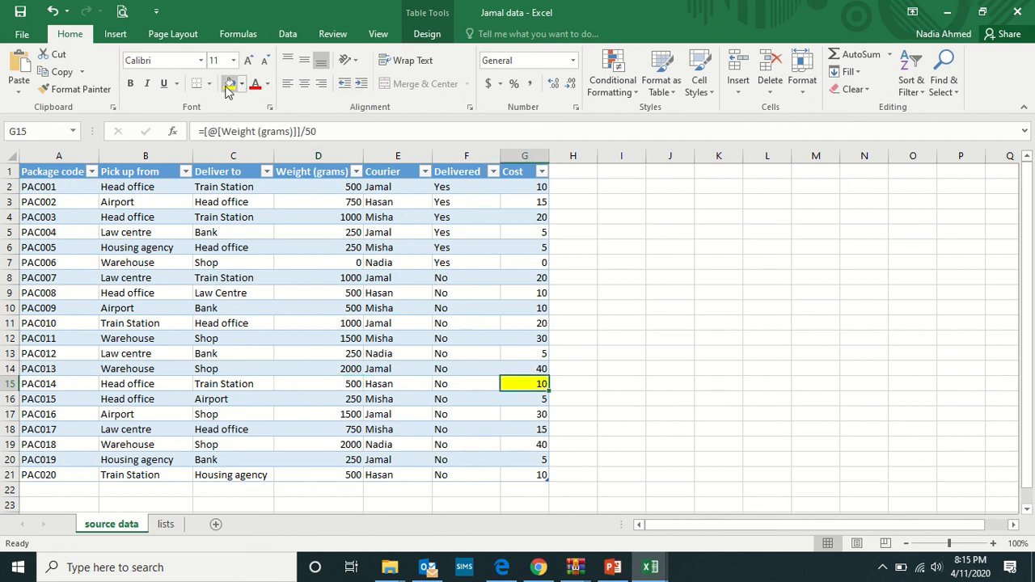
Set the weight of package PAC014 to 6000 grams.
click(325, 385)
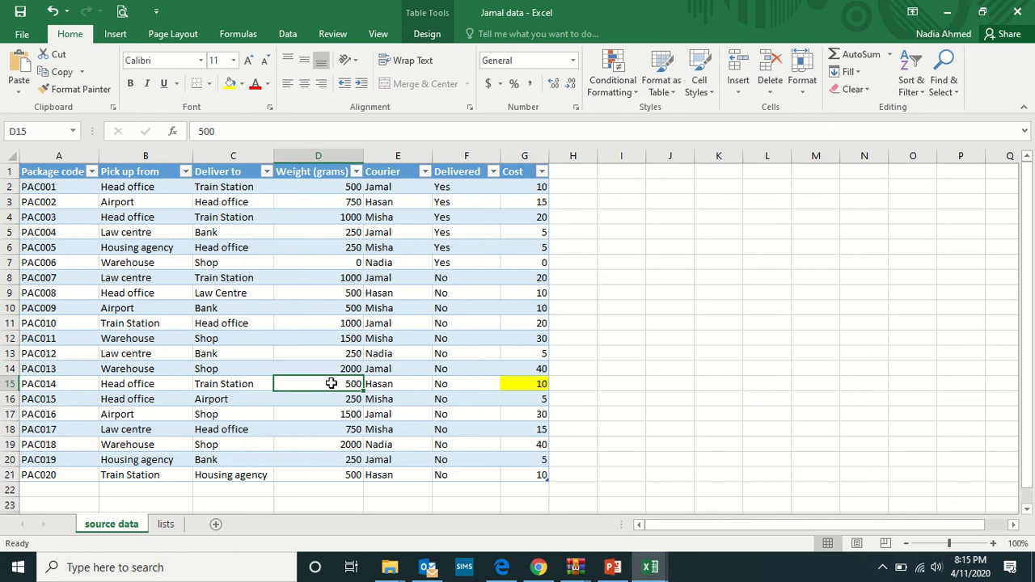
text(6000)
click(584, 344)
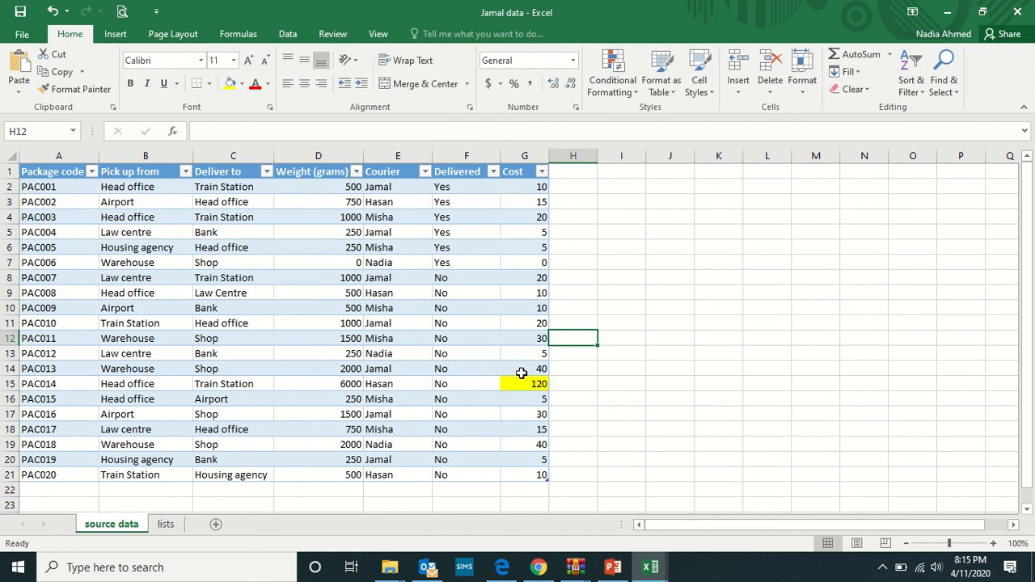
Remove the yellow fill from the cost cell of package PAC014.
click(521, 378)
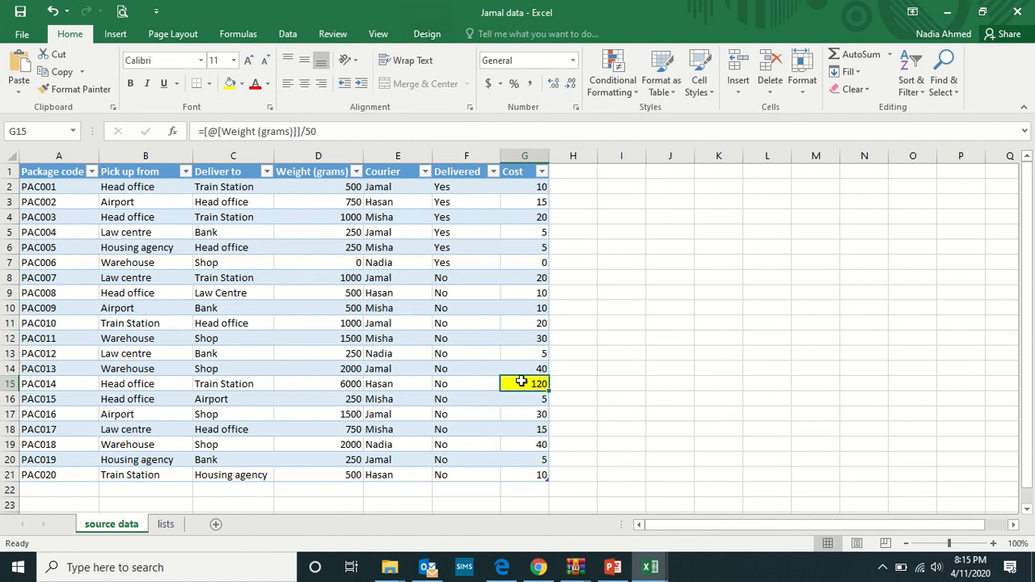
click(241, 83)
click(255, 224)
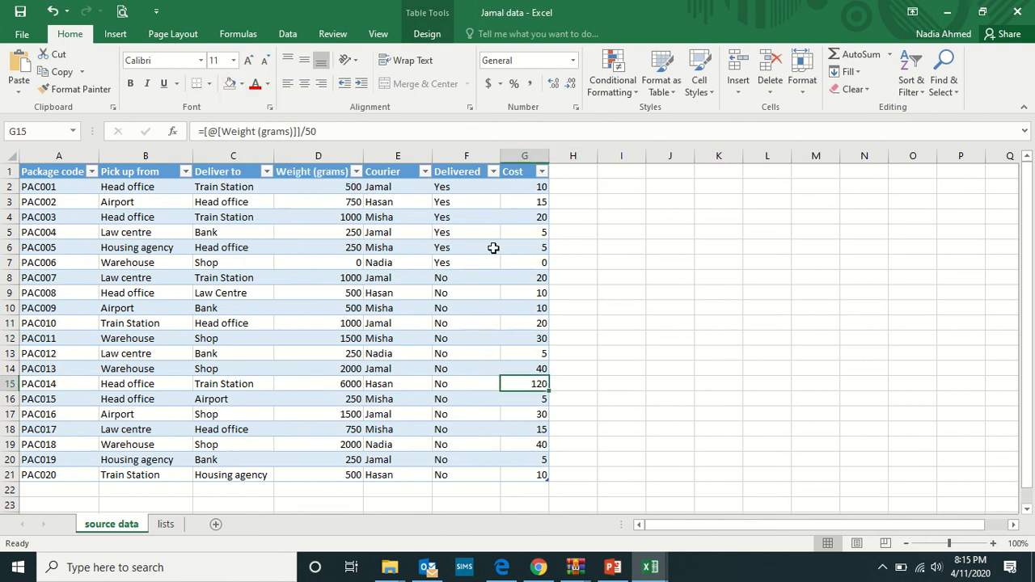
click(651, 368)
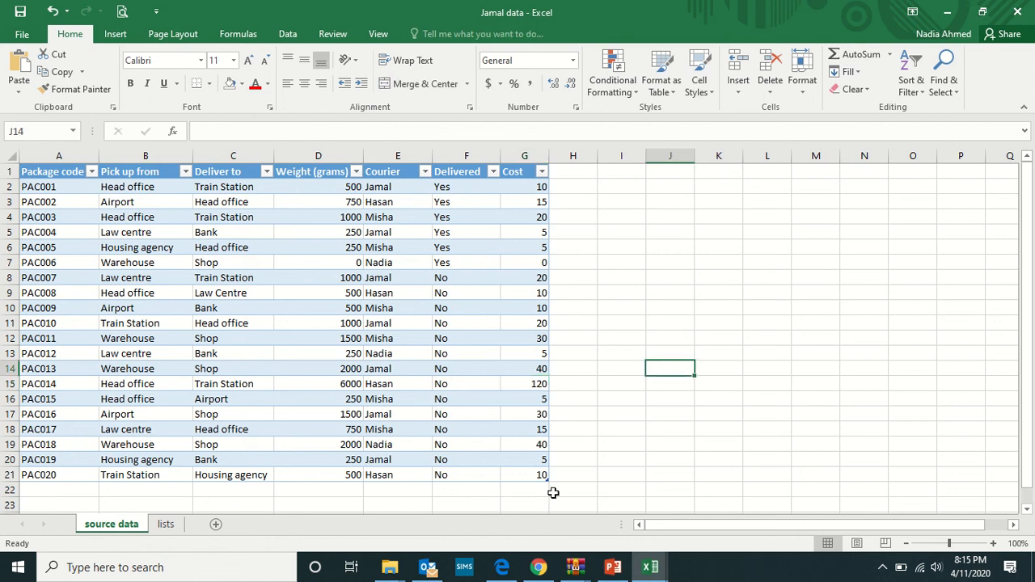
Format the cost values of all packages in G2:G21 as Currency with the AED symbol.
mouse_move(459, 7)
drag(530, 186, 535, 479)
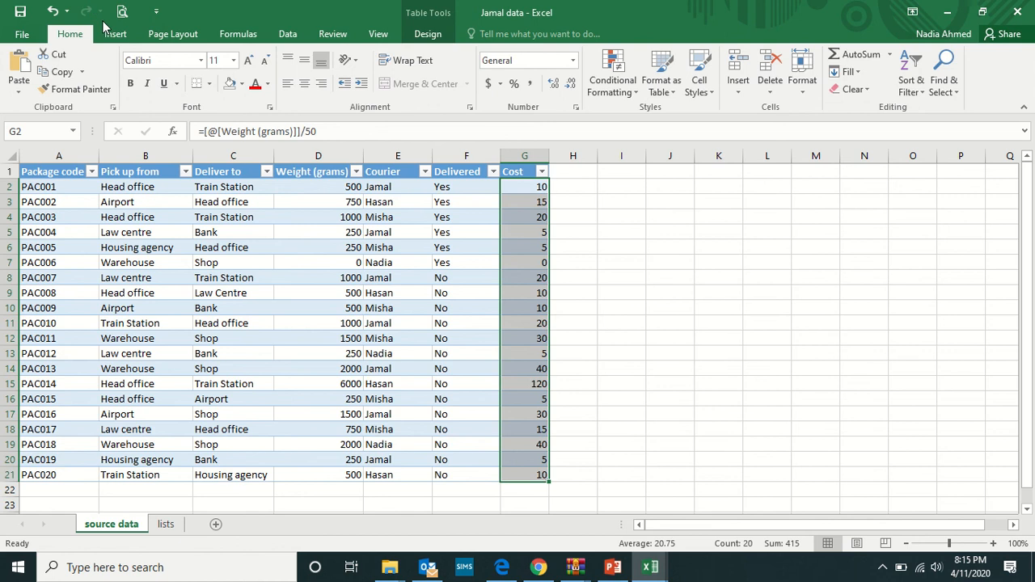
click(576, 110)
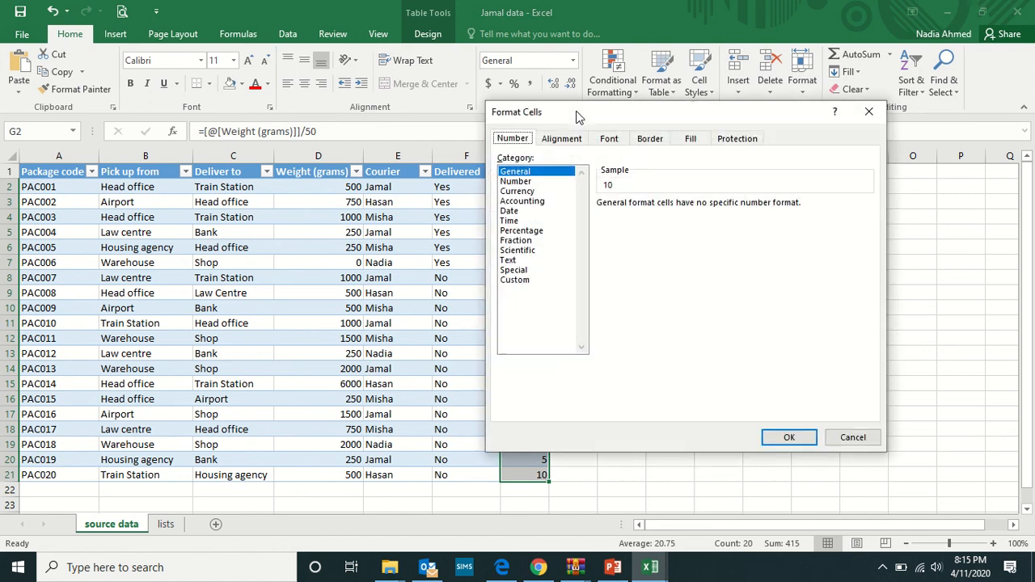
click(517, 191)
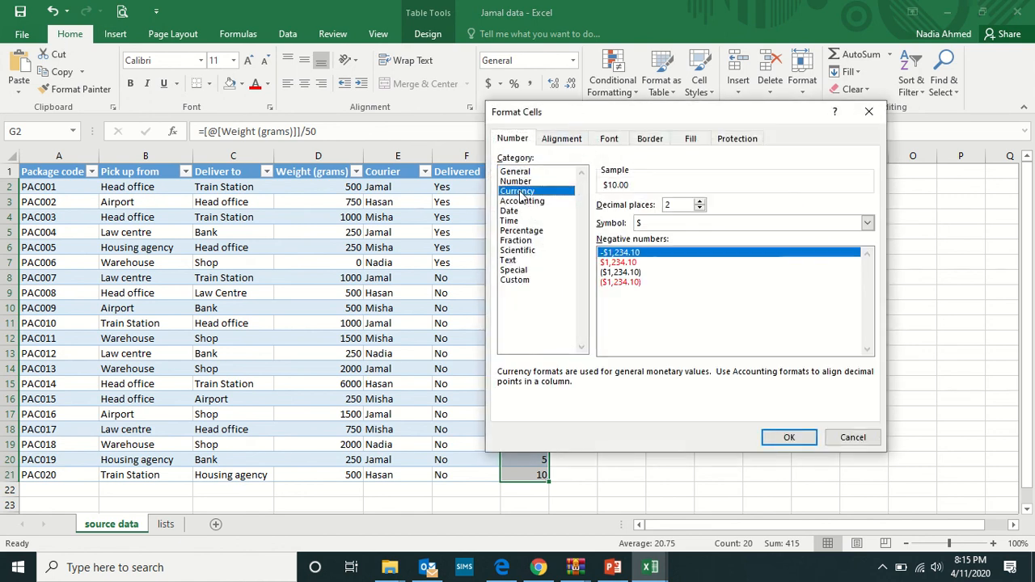
click(664, 226)
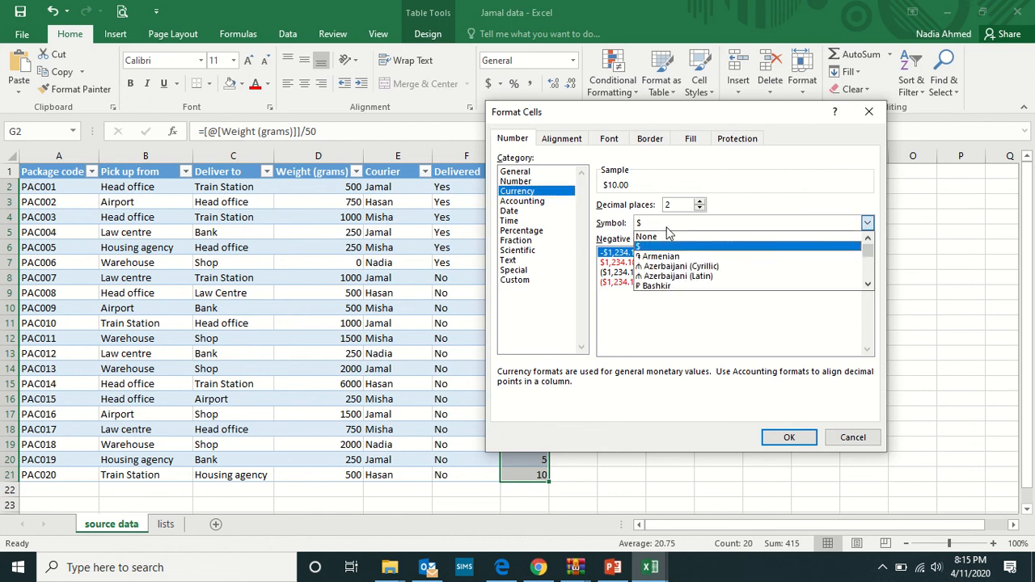
click(659, 225)
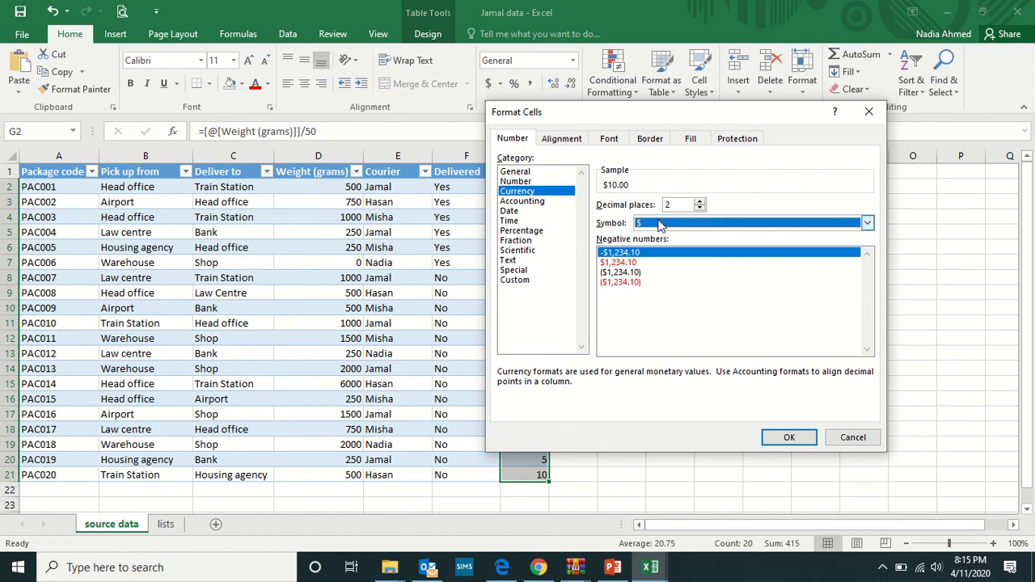
key(a)
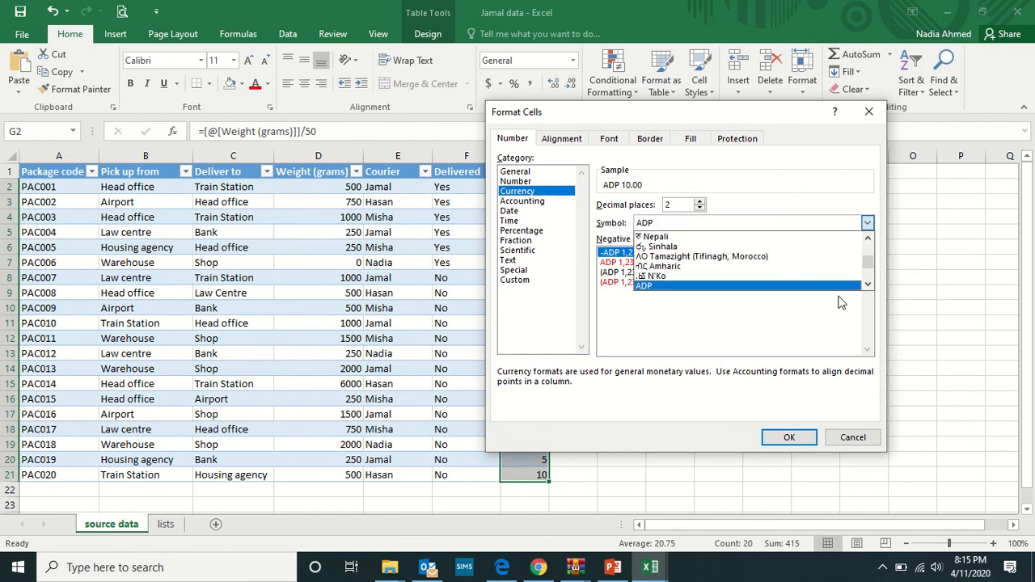
click(866, 283)
click(866, 283)
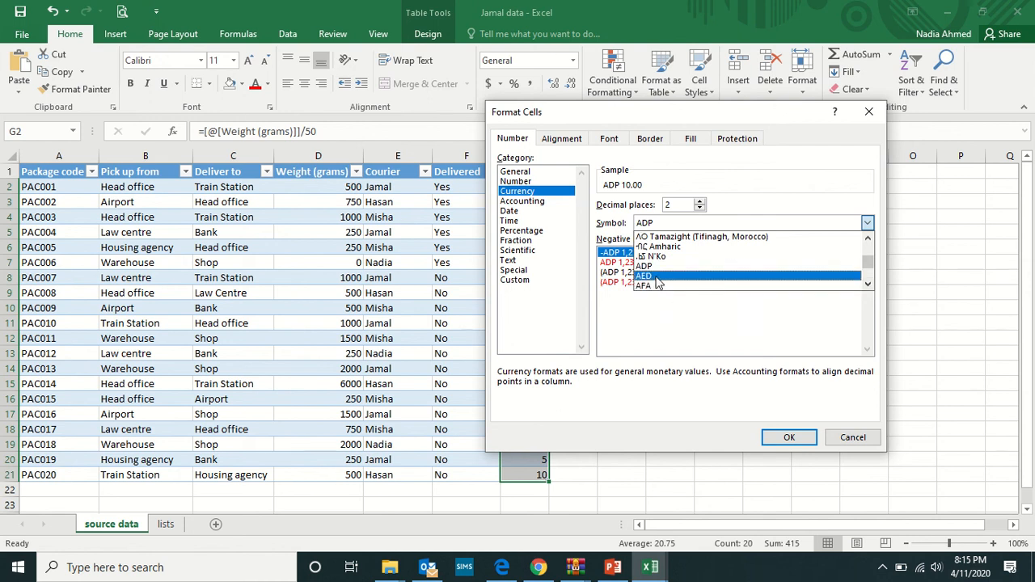
click(659, 276)
click(789, 437)
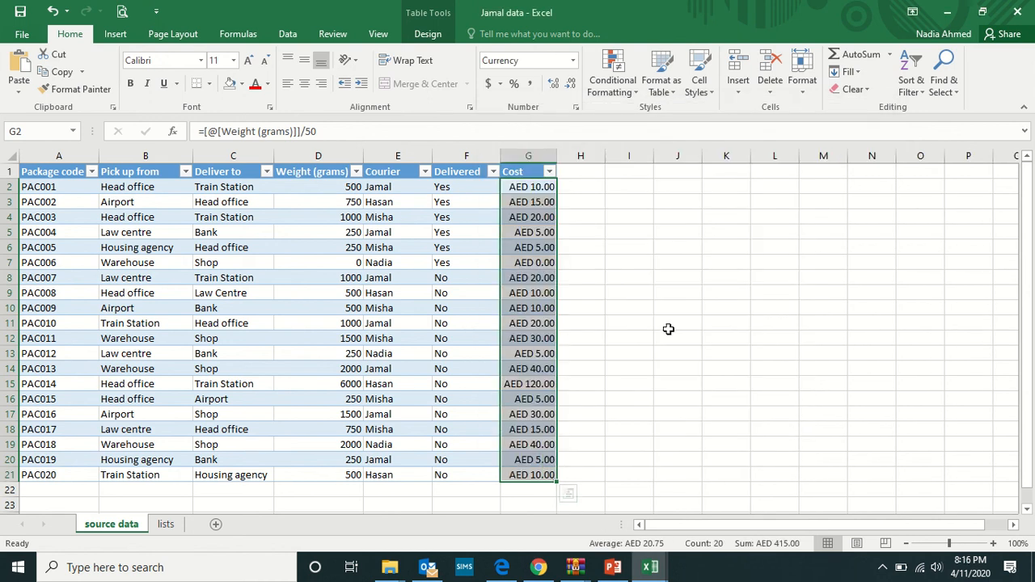
Reduce the AED cost values in the Cost column to zero decimal places.
click(571, 85)
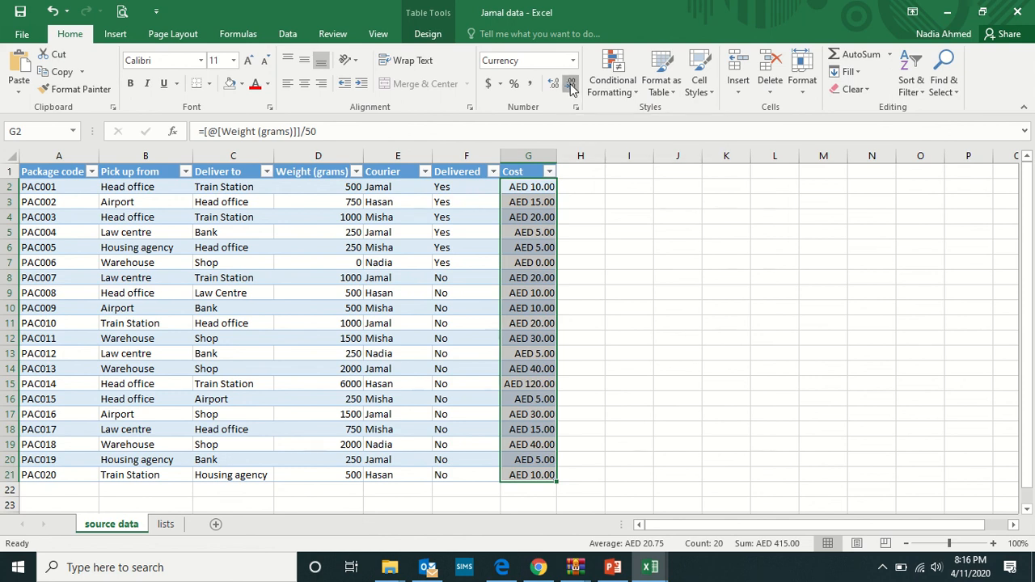
click(571, 86)
click(673, 350)
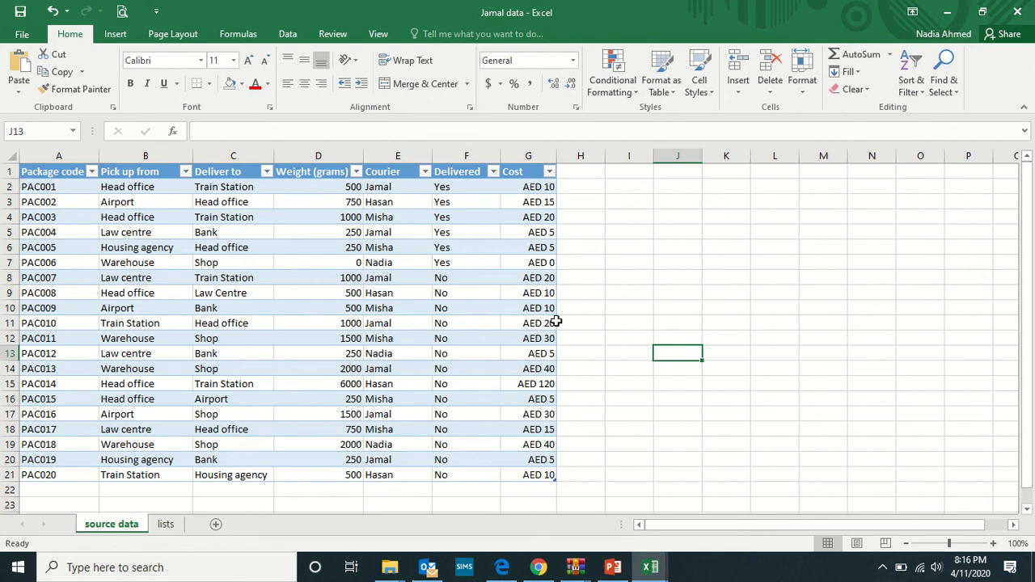
mouse_move(593, 7)
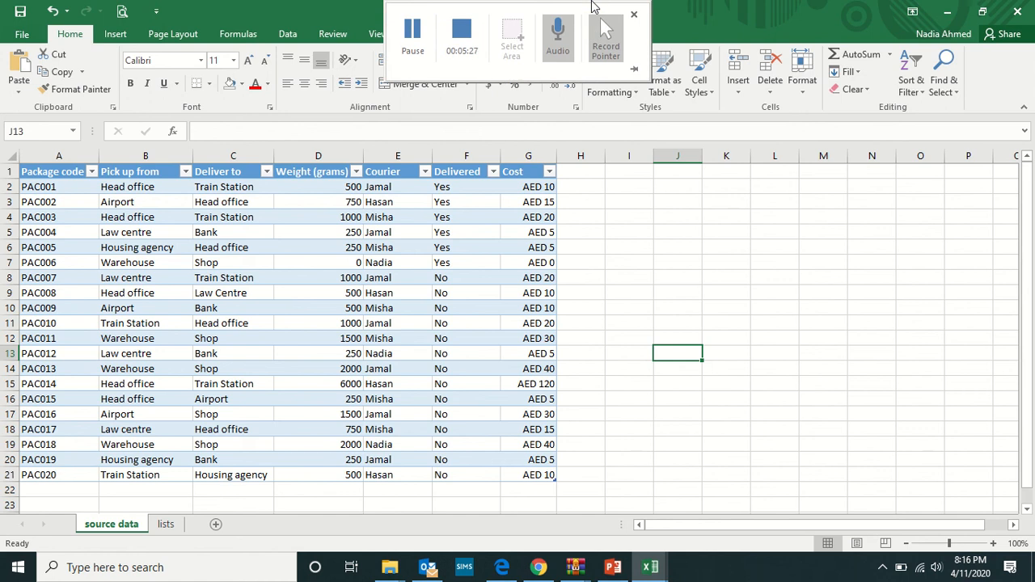